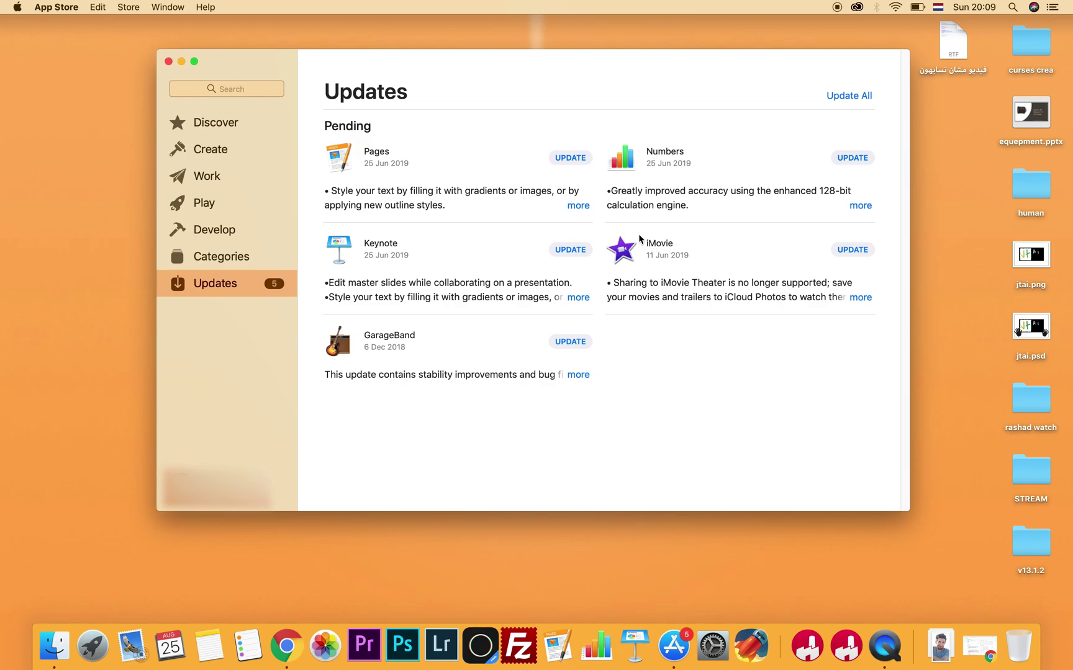
# Try updating Pages, then dismiss the Pages, Numbers and remaining update error alerts
pyautogui.click(581, 160)
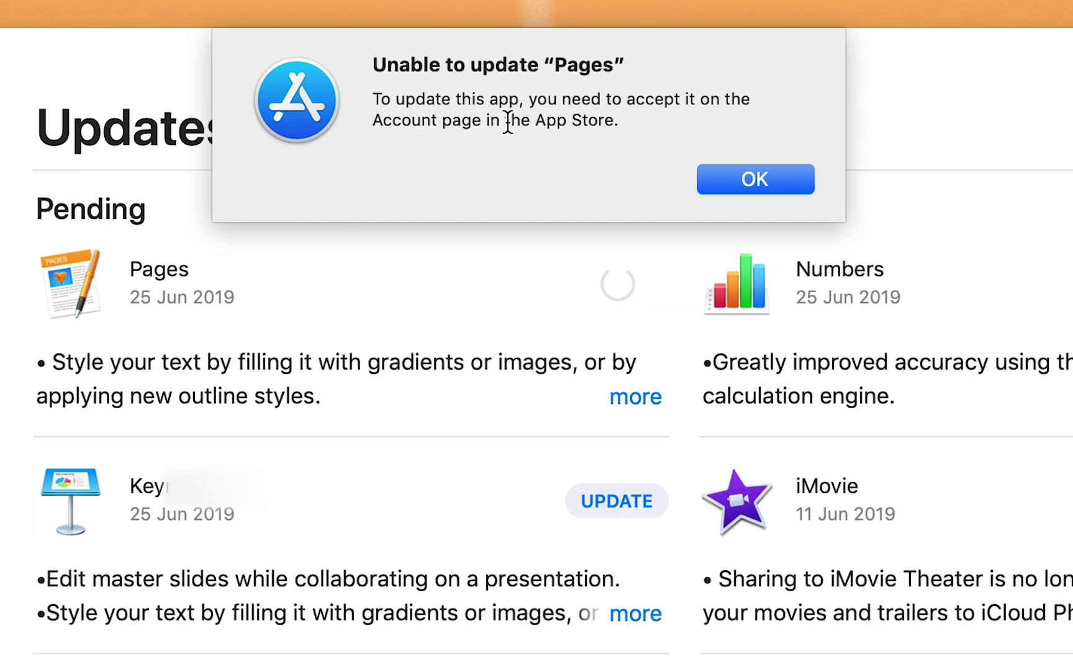
pyautogui.click(752, 181)
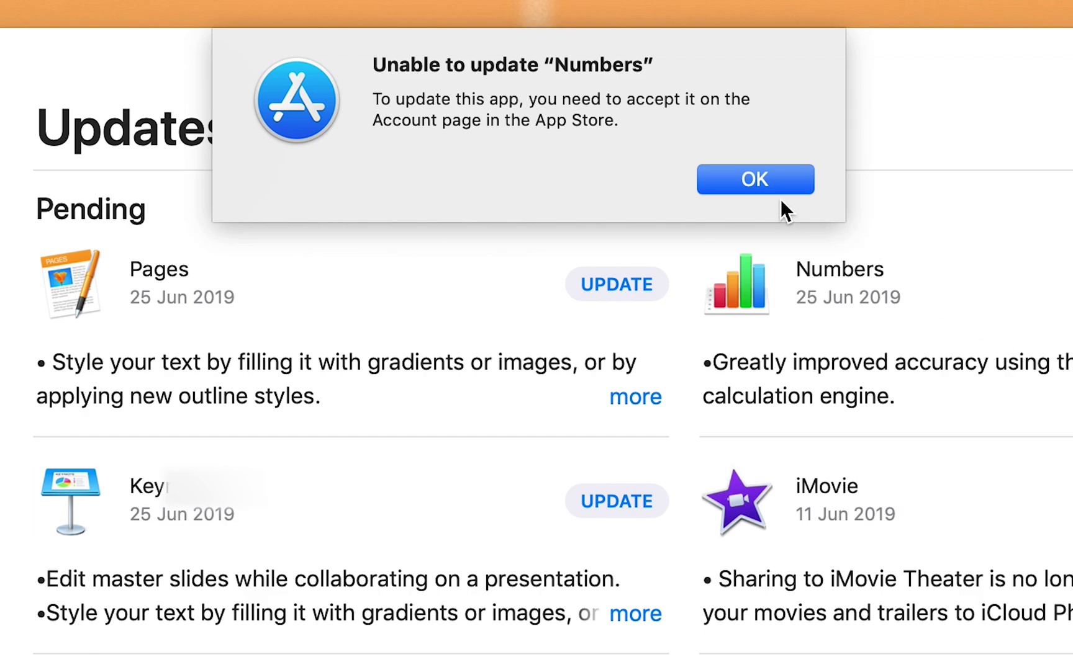
pyautogui.click(777, 188)
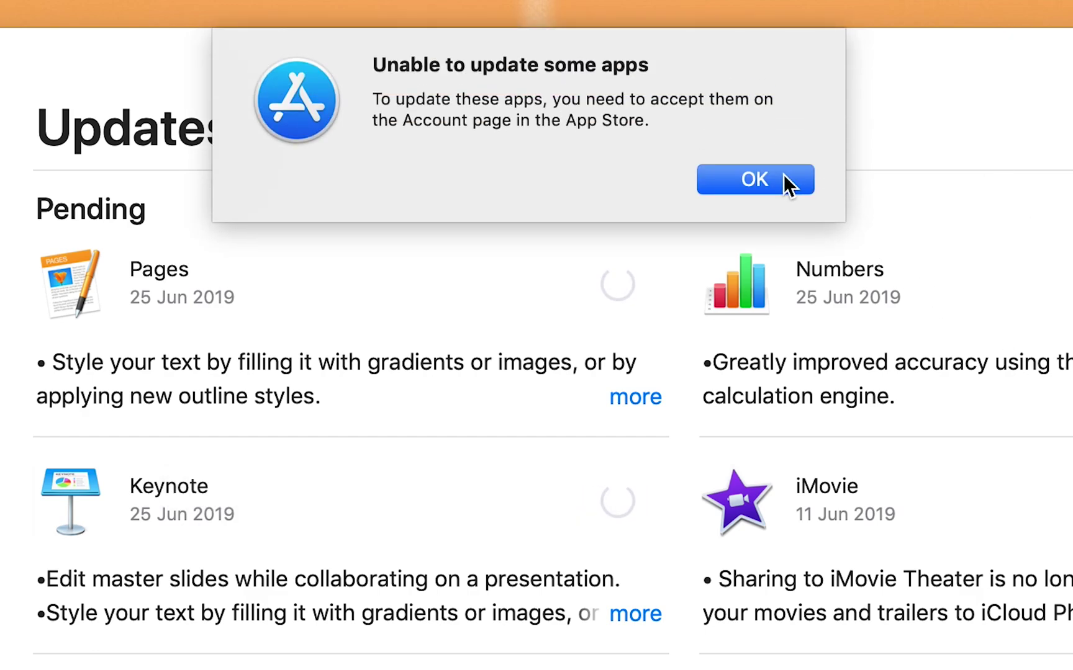
pyautogui.click(783, 176)
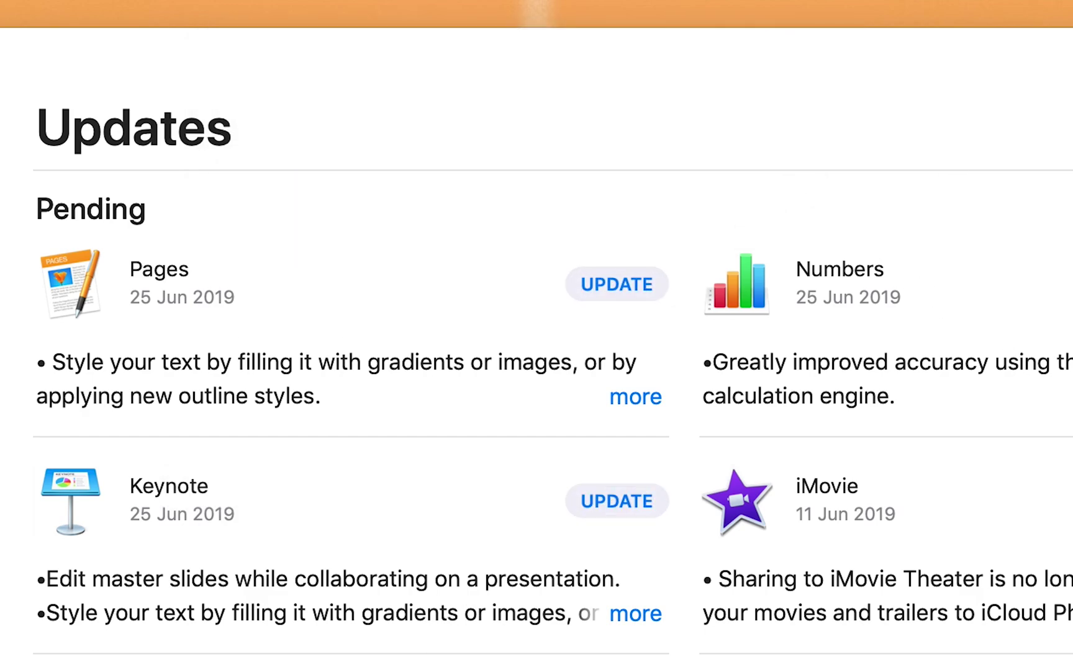
# Delete iMovie and Keynote from the Launchpad app grid, confirming each deletion
pyautogui.press('F4')
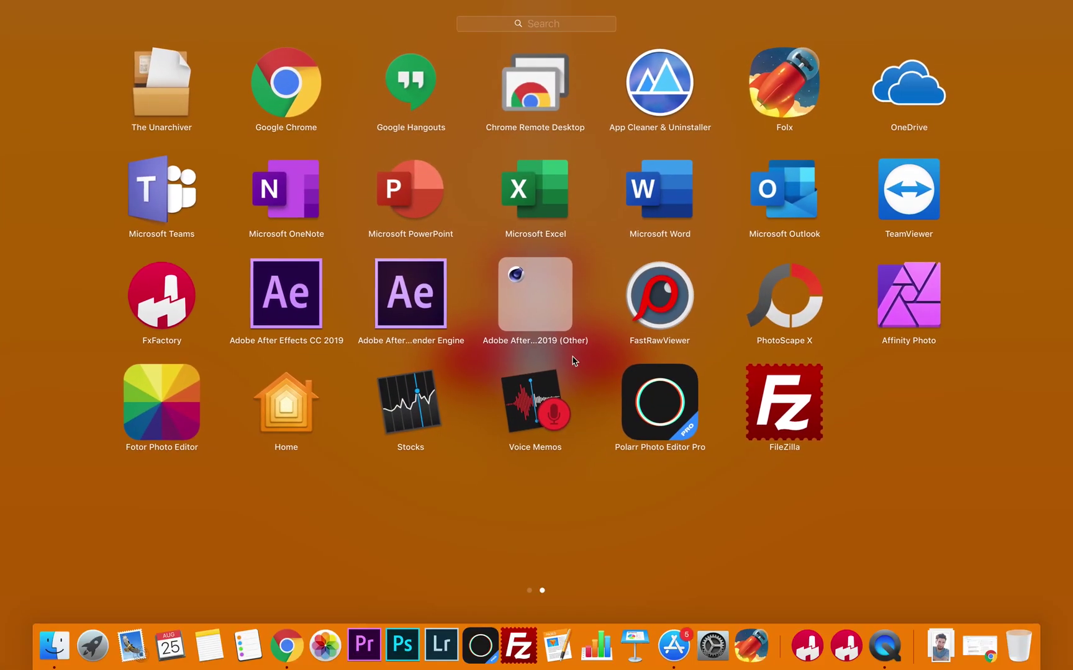
pyautogui.hscroll(-3, 572, 360)
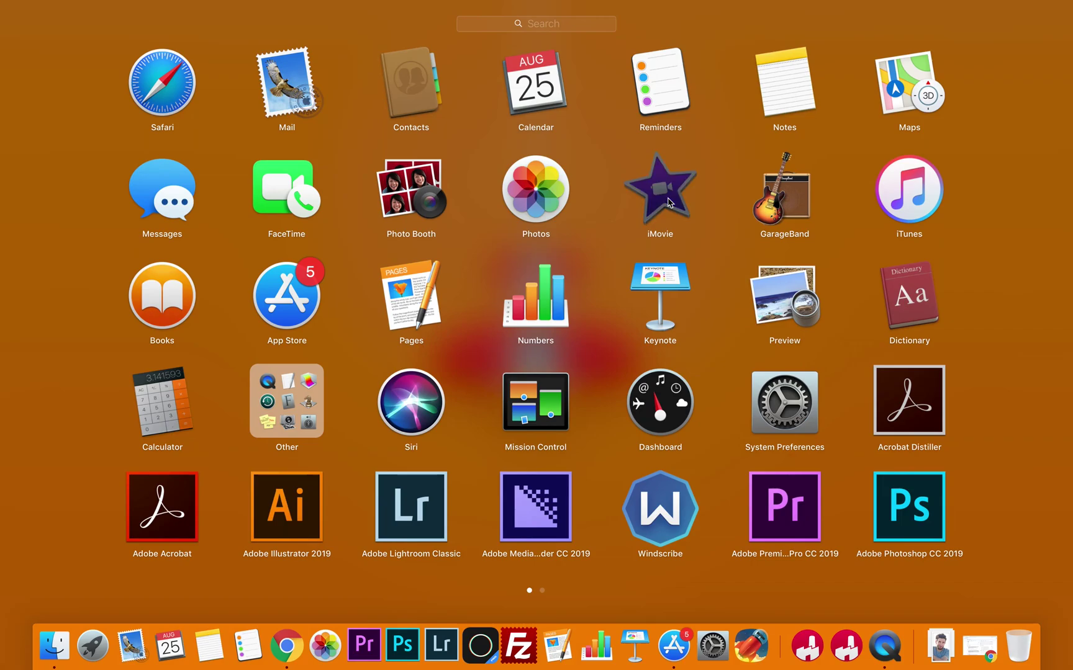
pyautogui.moveTo(668, 203); pyautogui.dragTo(669, 205)
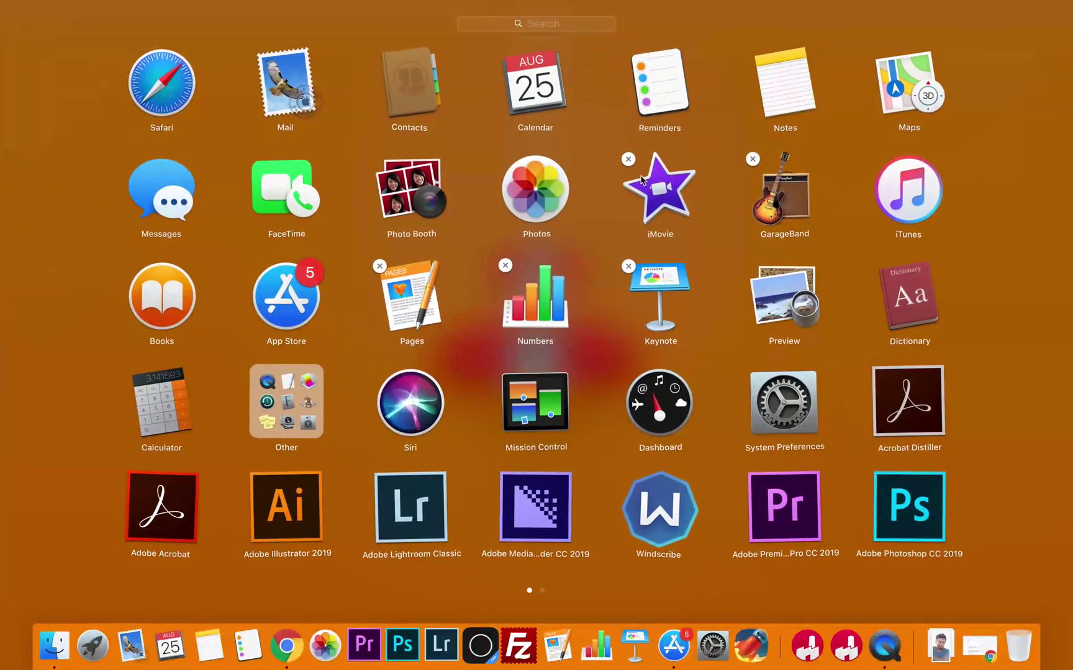
pyautogui.click(629, 161)
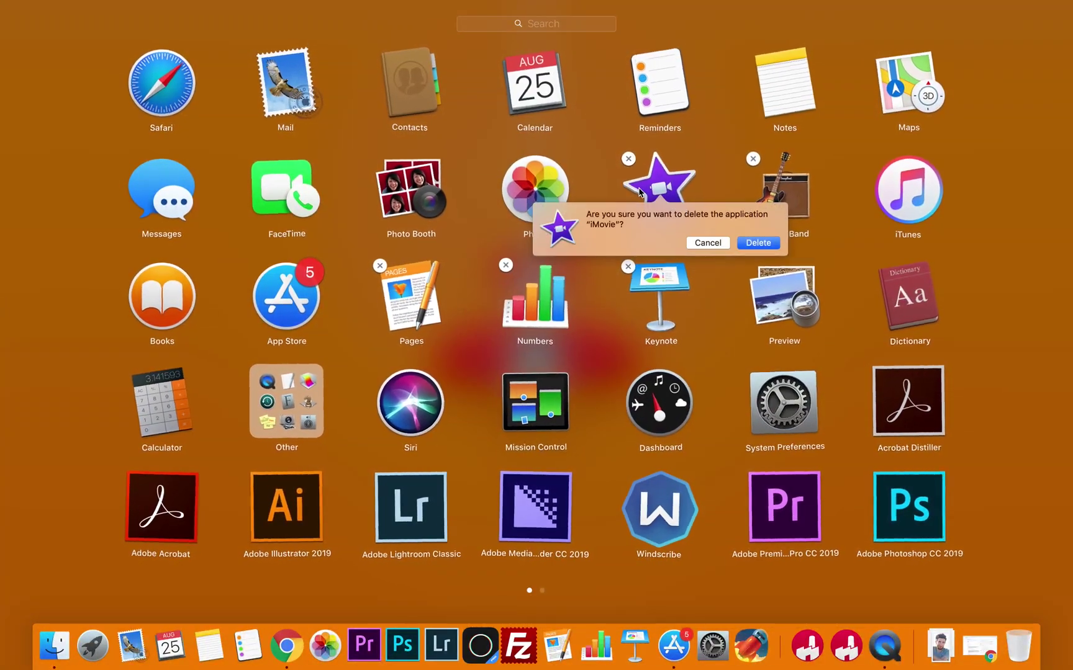
pyautogui.click(758, 242)
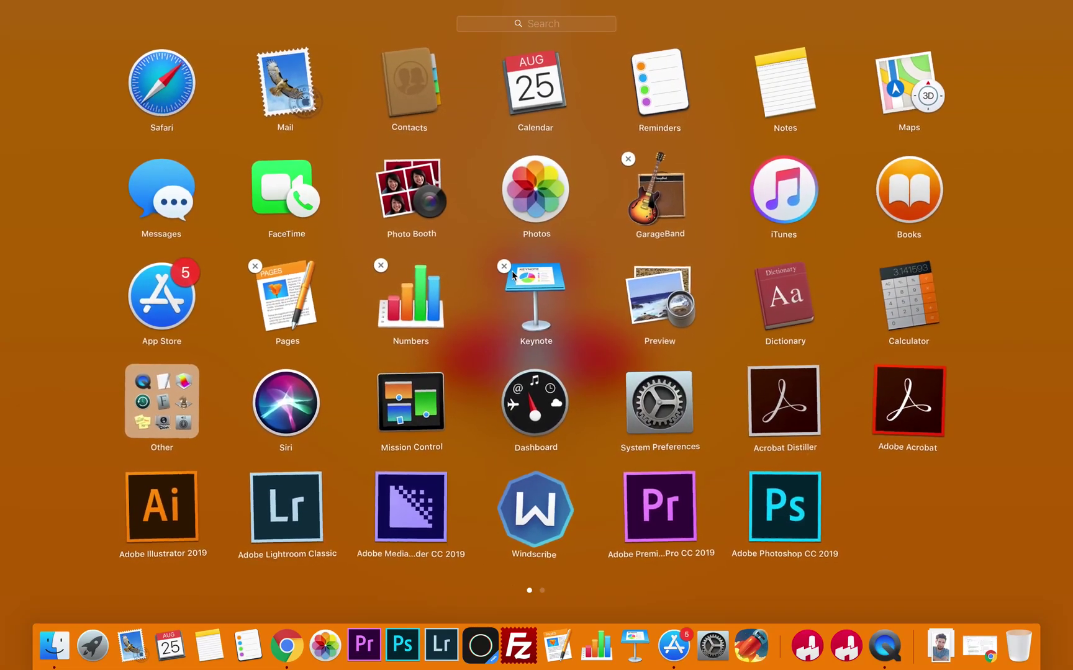
pyautogui.click(504, 267)
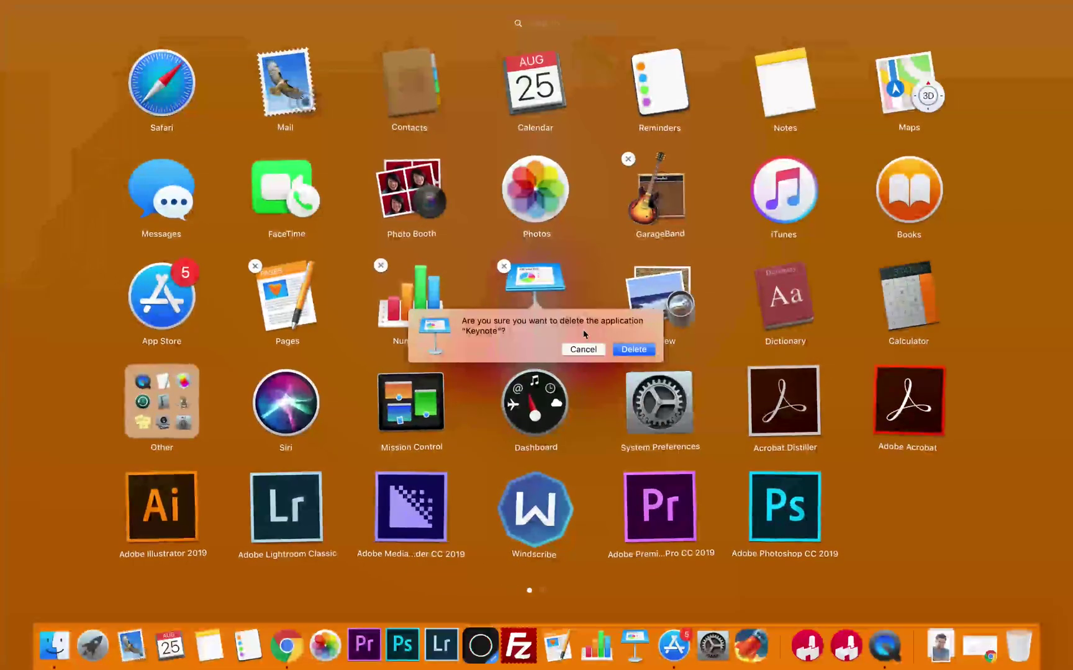
pyautogui.click(632, 349)
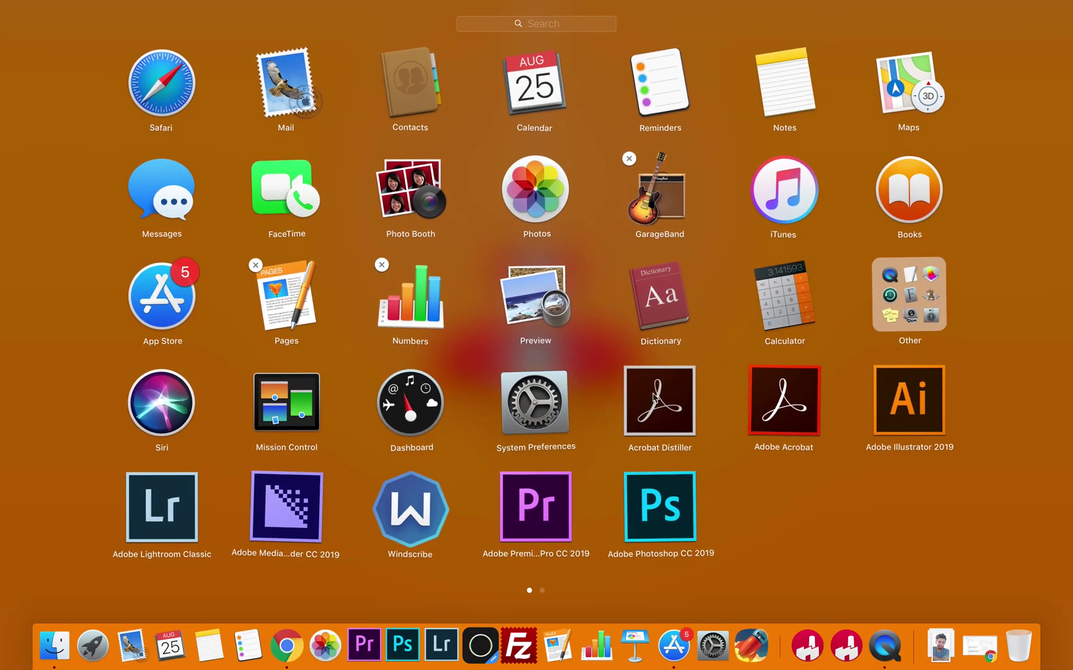
pyautogui.click(792, 486)
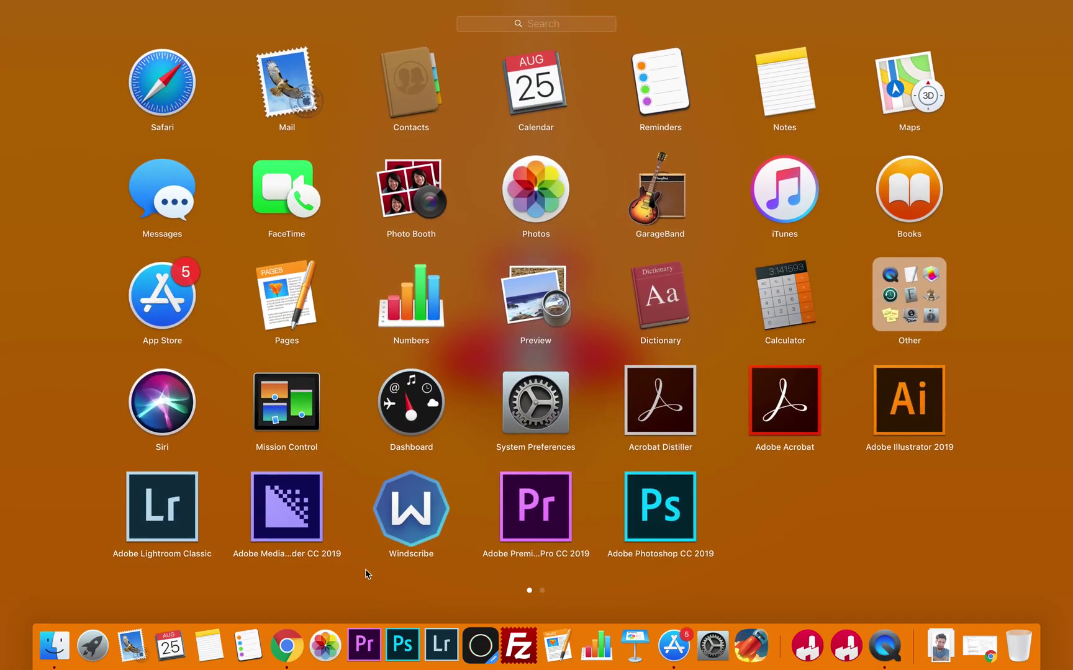
# Return to the store's pending updates, retry the Keynote update and dismiss its error
pyautogui.click(89, 646)
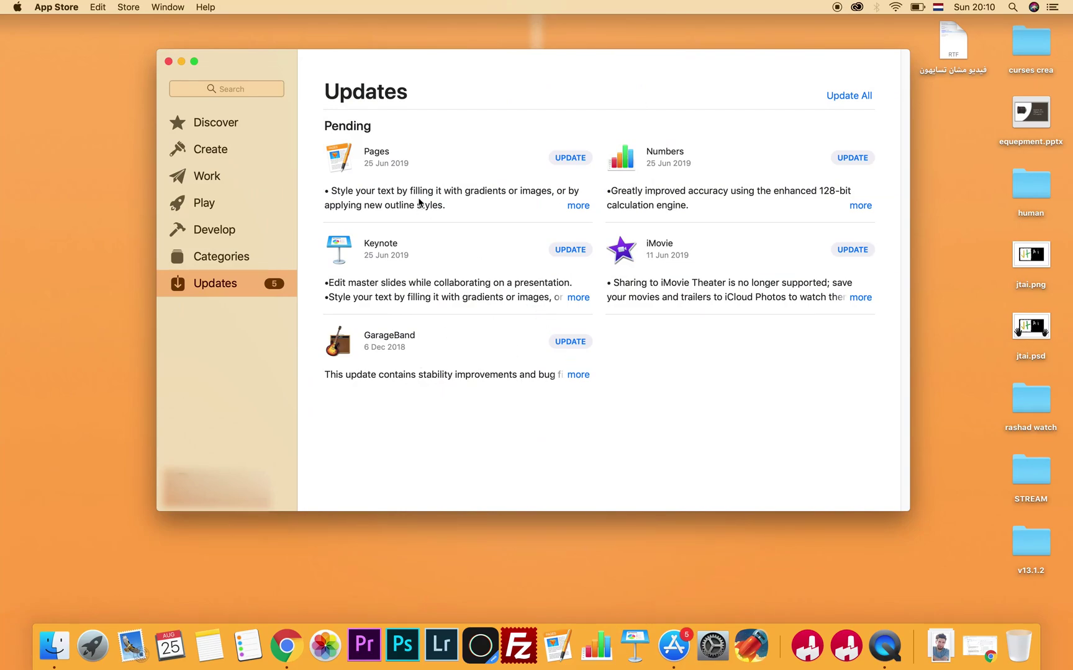
pyautogui.click(226, 256)
pyautogui.click(240, 287)
pyautogui.click(571, 250)
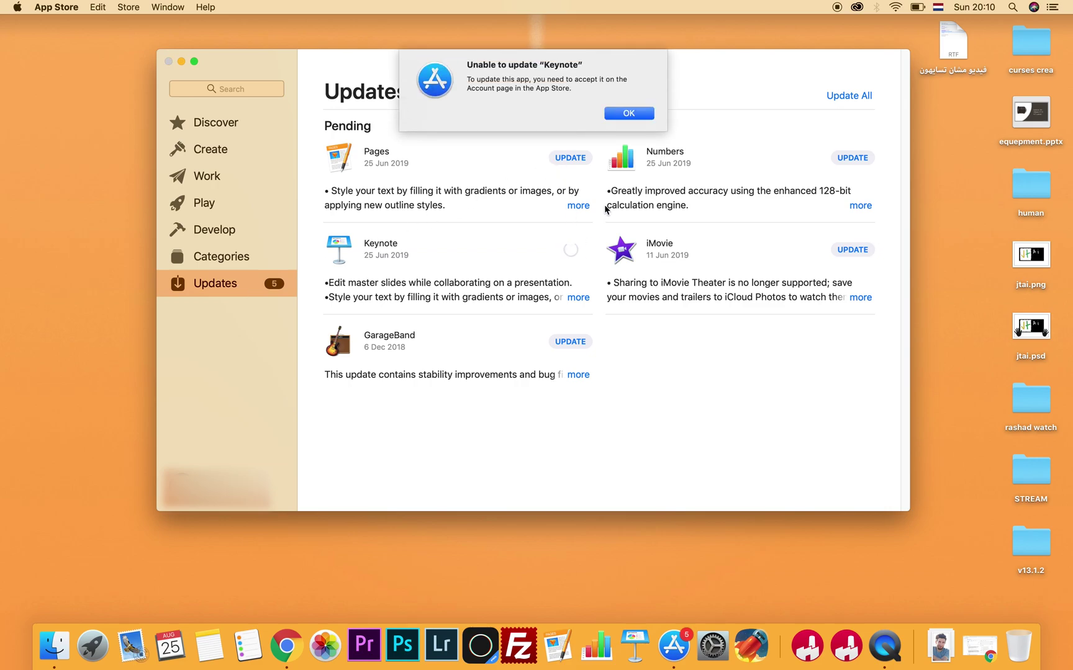
pyautogui.click(626, 115)
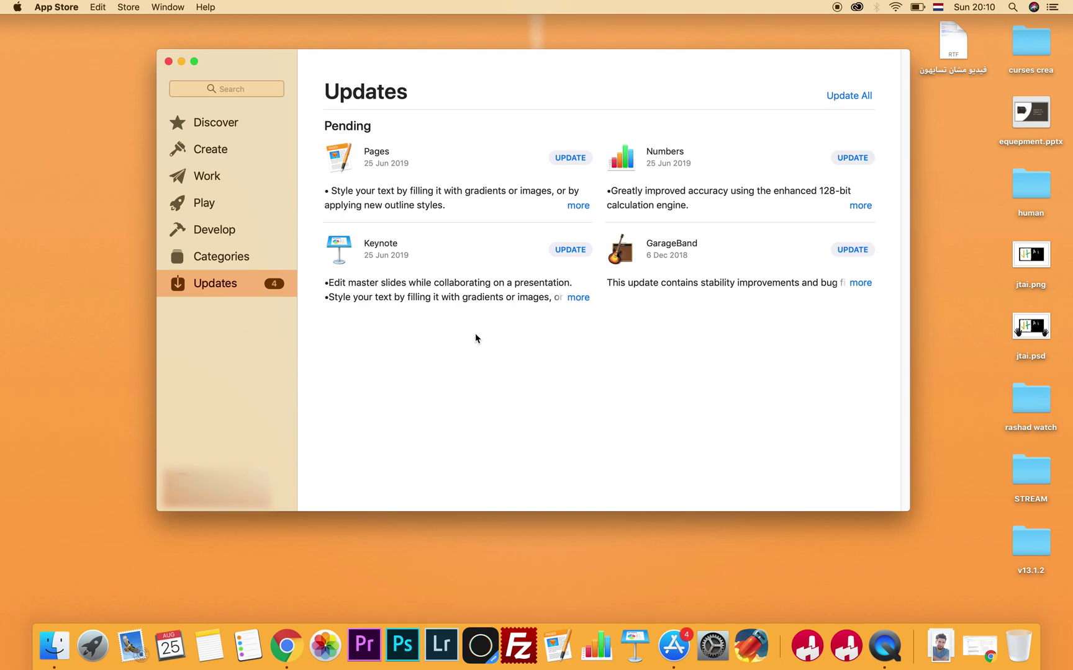
# Reinstall Keynote from its store page after the update-unavailable alert, then bring up Finder
pyautogui.click(426, 252)
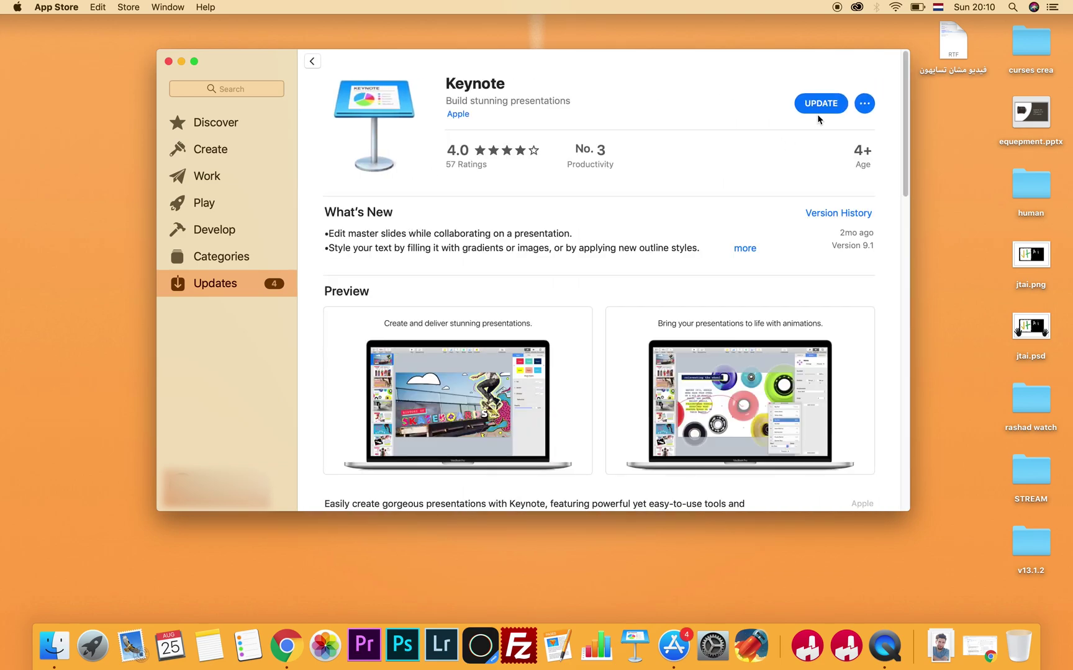
pyautogui.click(825, 115)
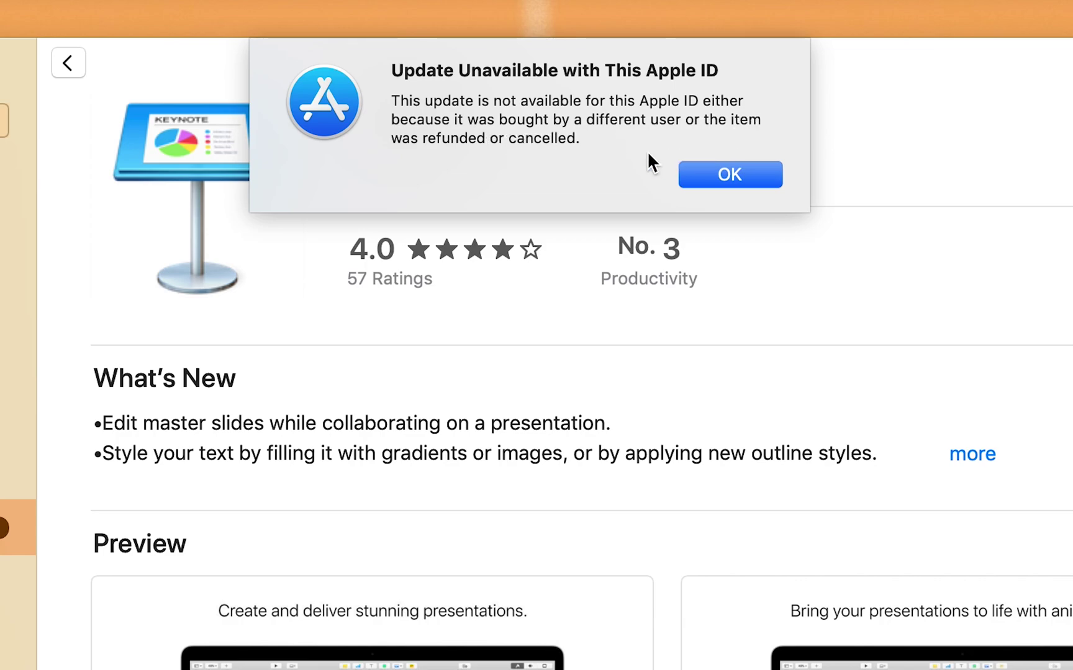
pyautogui.click(710, 173)
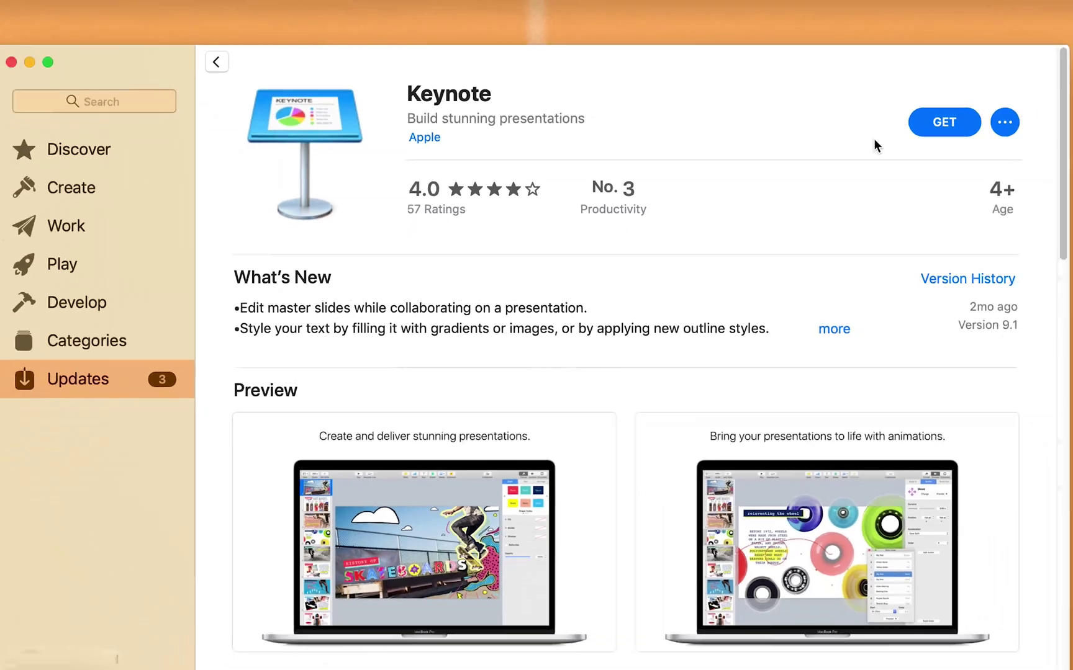
pyautogui.click(1033, 136)
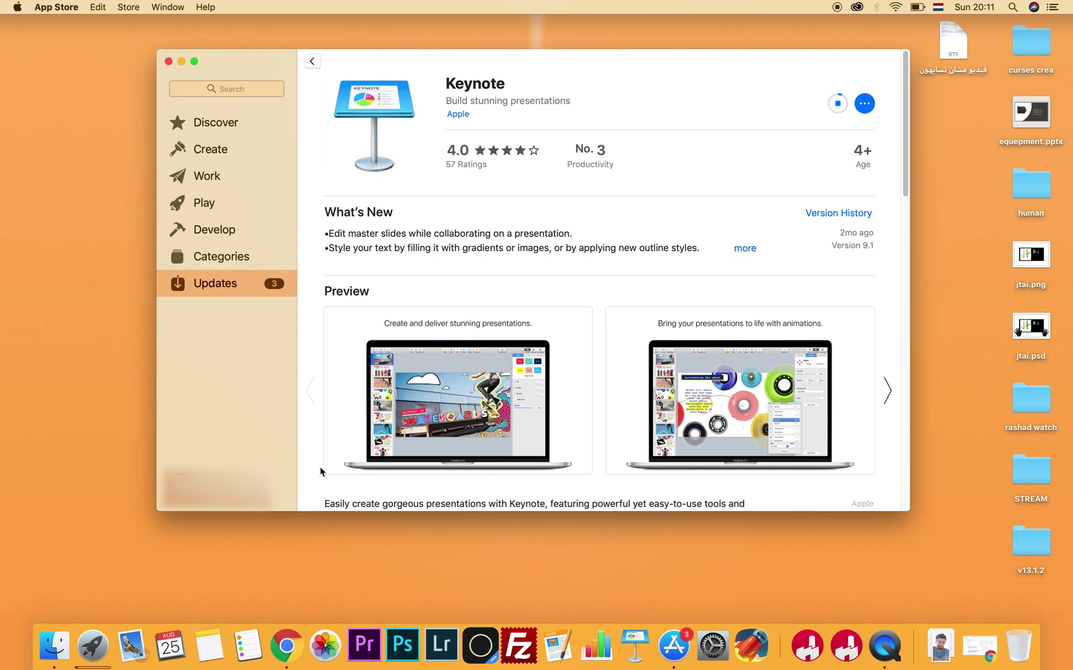
pyautogui.click(54, 645)
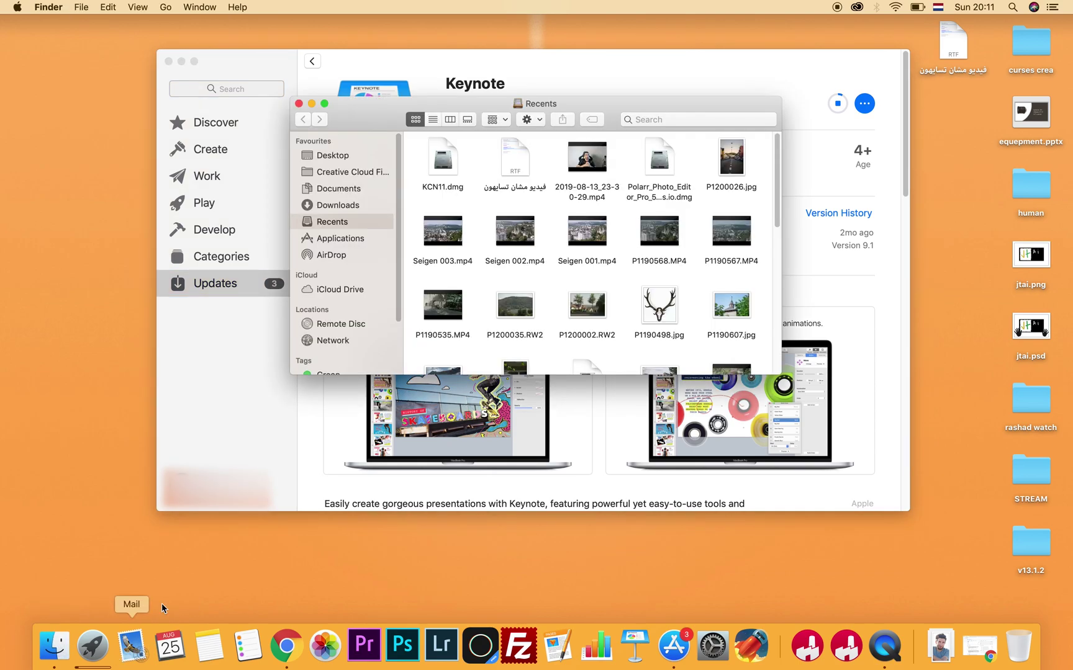
# Browse the Applications folder in Finder, then check the store's pending updates list
pyautogui.click(357, 240)
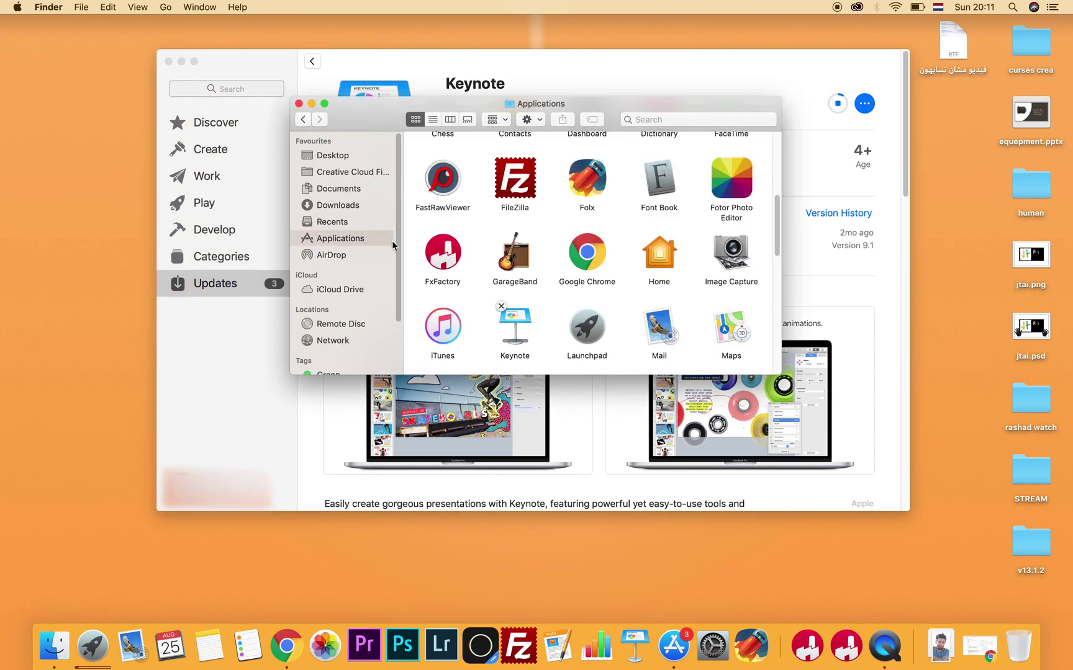
pyautogui.scroll(-5, 541, 261)
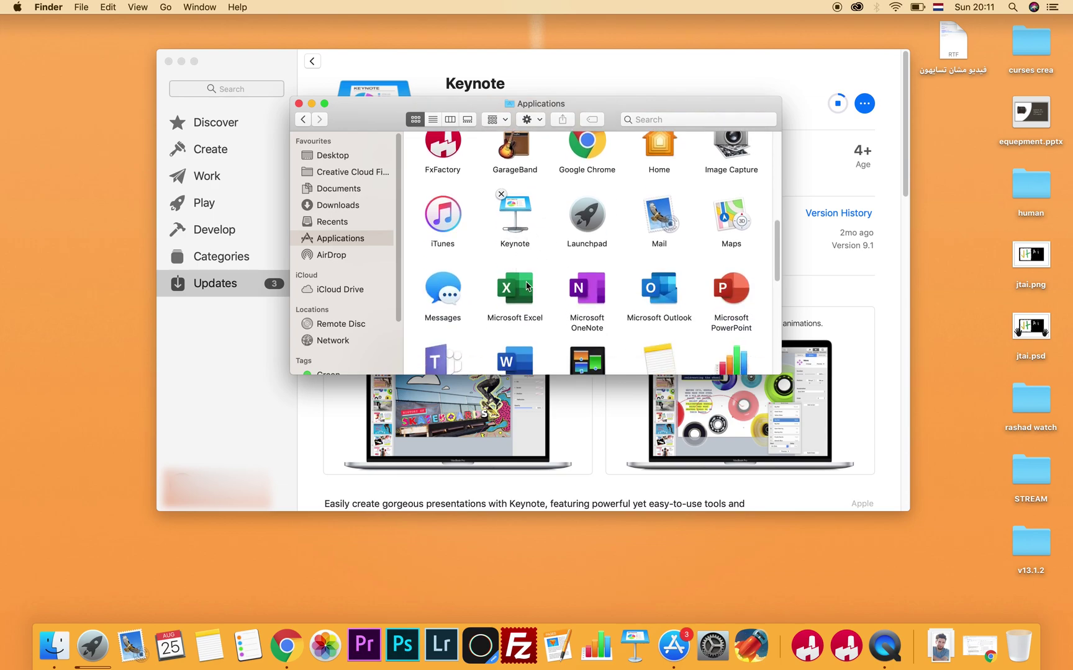
pyautogui.scroll(-6, 590, 281)
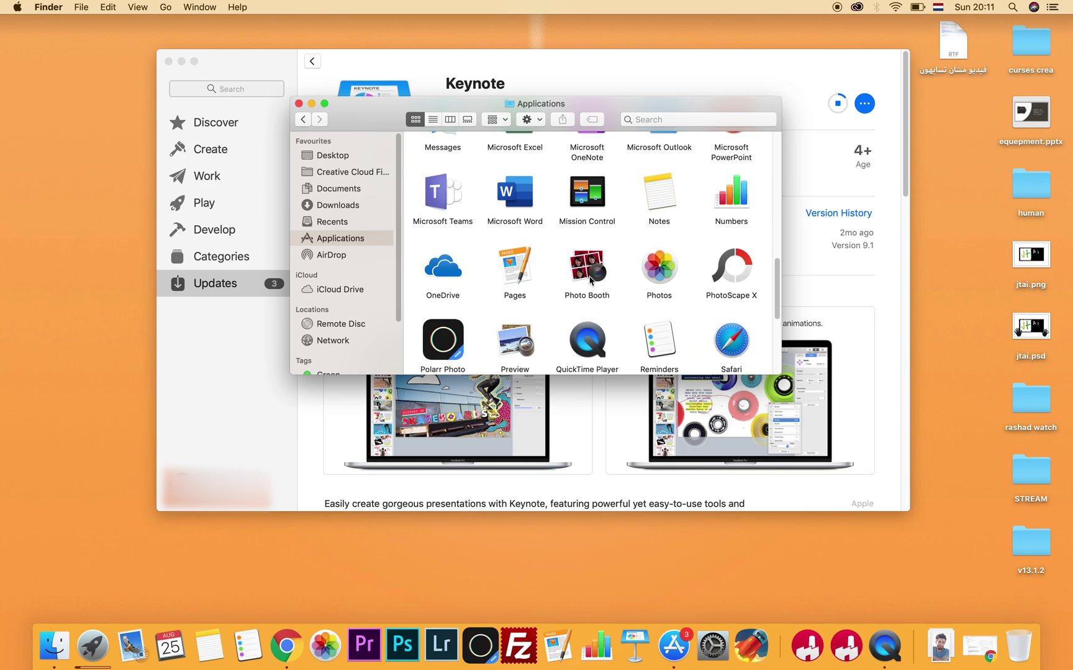
pyautogui.scroll(-2, 590, 281)
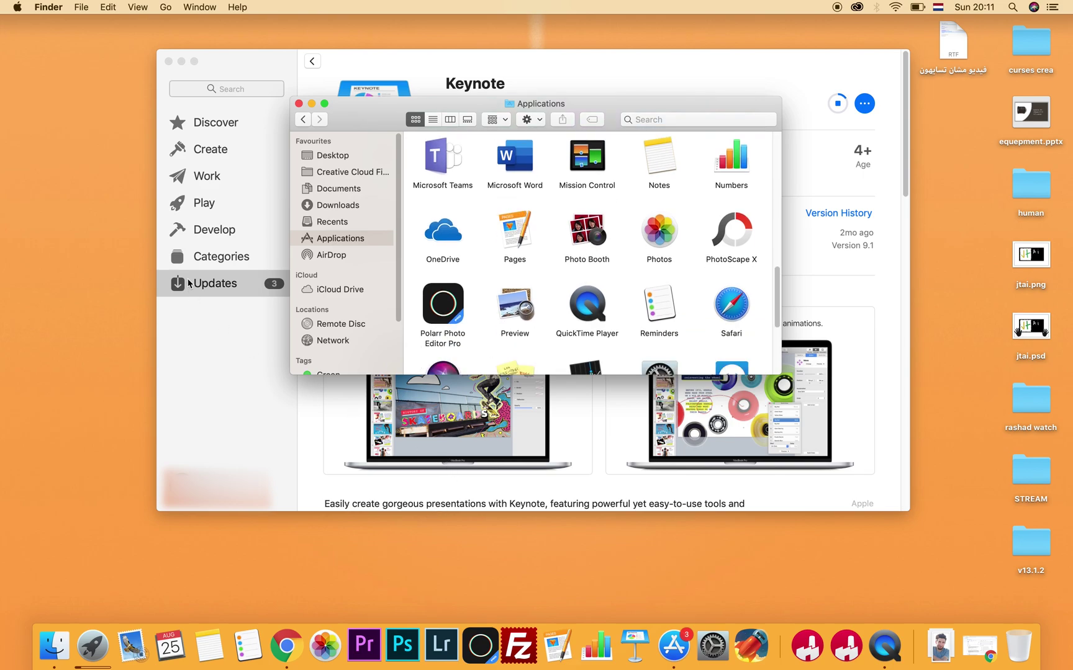
pyautogui.click(235, 286)
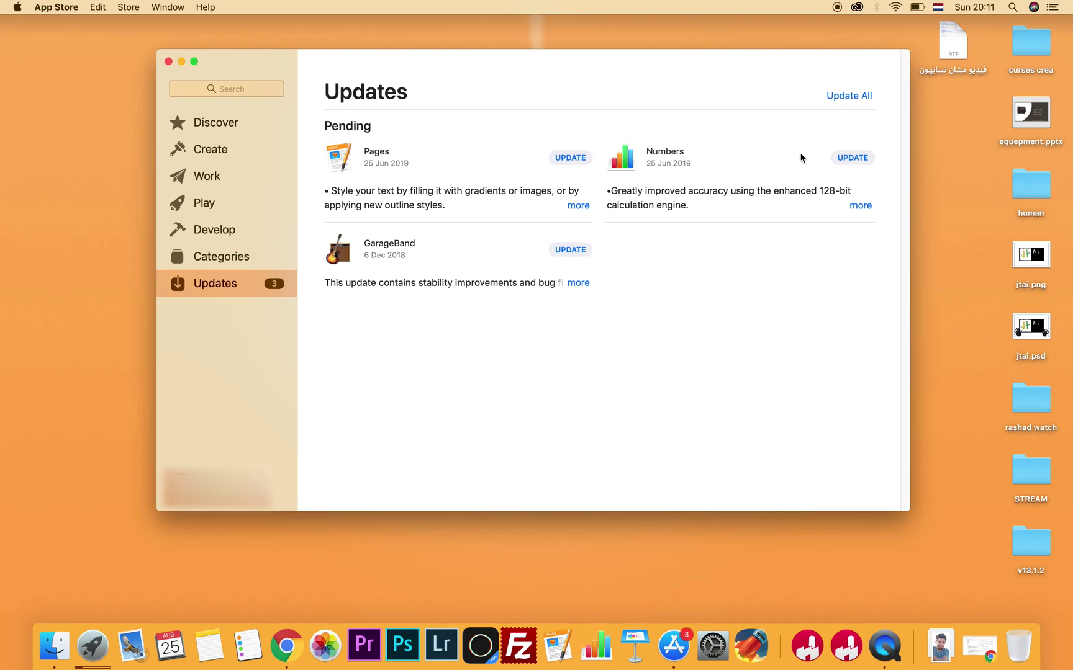
# Move GarageBand from Applications to the Trash and dismiss the uninstall cleanup prompt
pyautogui.click(55, 647)
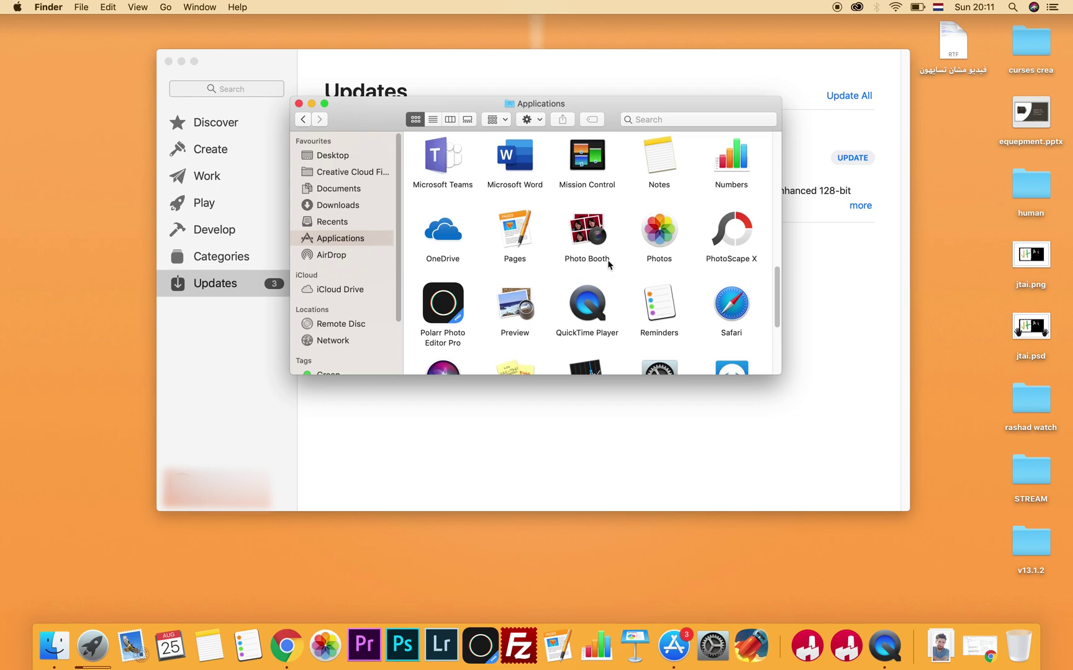
pyautogui.scroll(-2, 608, 264)
pyautogui.scroll(6, 608, 264)
pyautogui.scroll(2, 608, 264)
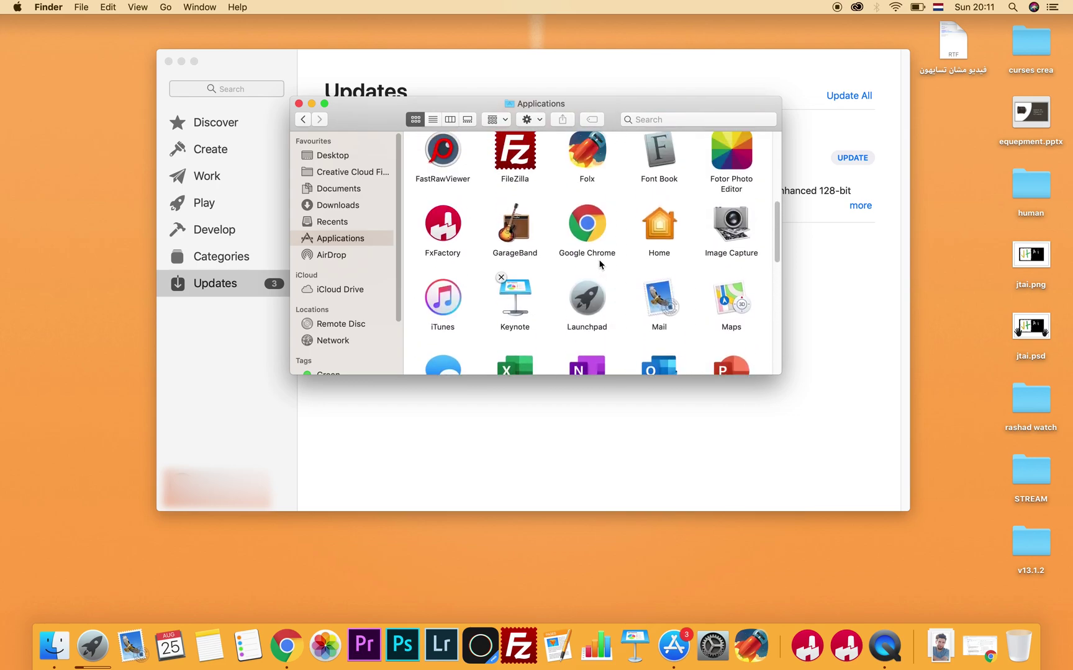
pyautogui.rightClick(524, 230)
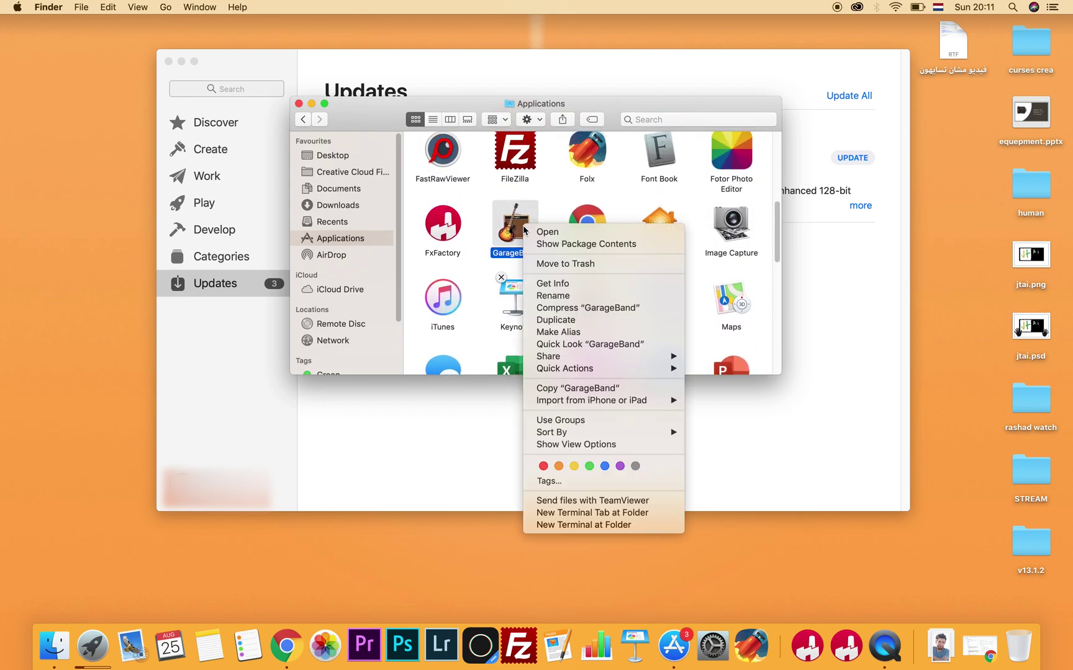
pyautogui.click(565, 263)
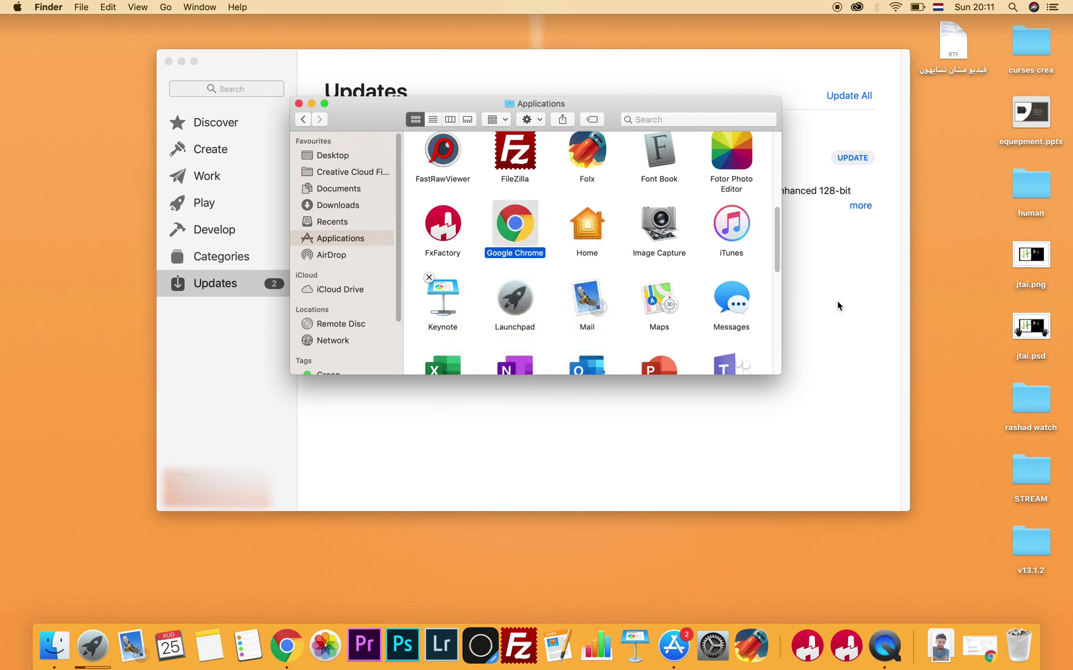
pyautogui.click(835, 306)
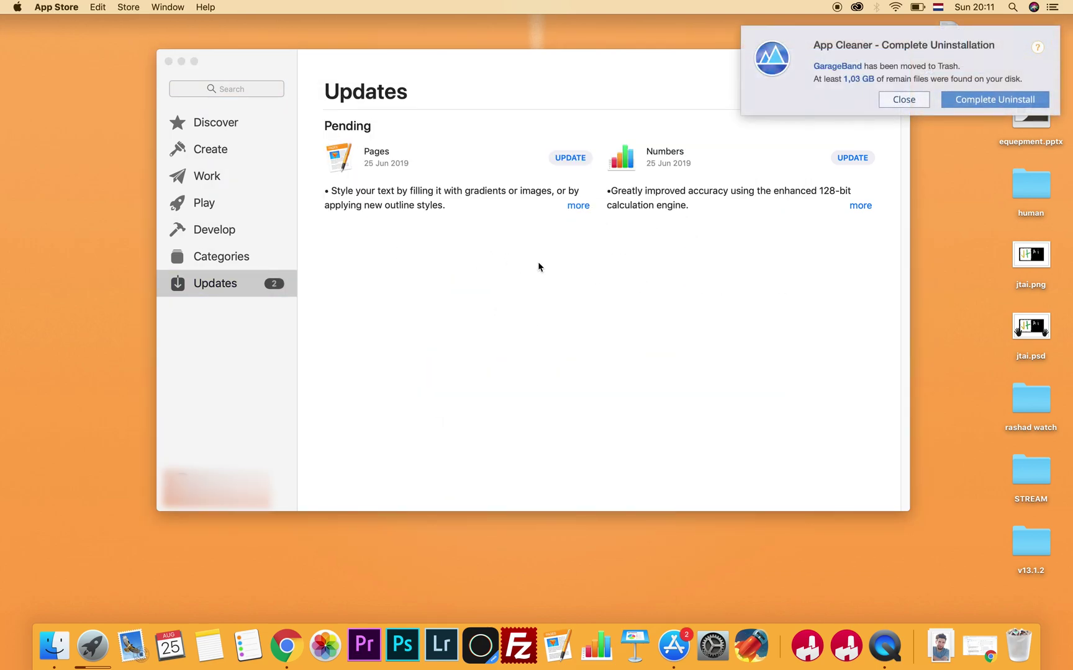
pyautogui.click(534, 267)
# Search the store for 'garageband' and start downloading GarageBand from the results
pyautogui.click(215, 230)
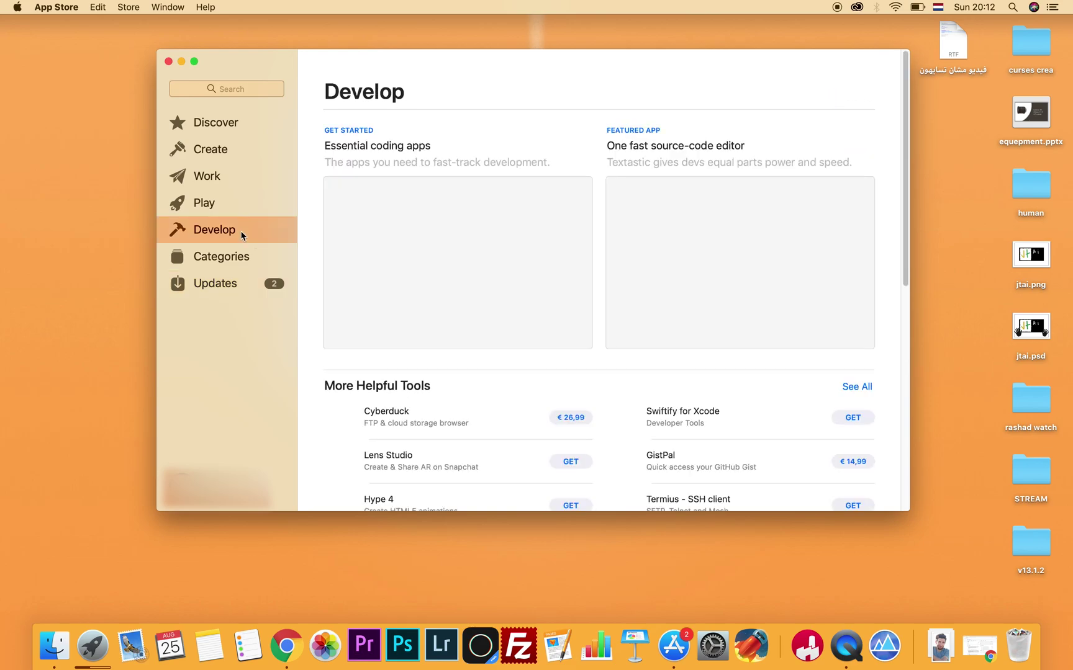
pyautogui.click(254, 91)
pyautogui.write('gar')
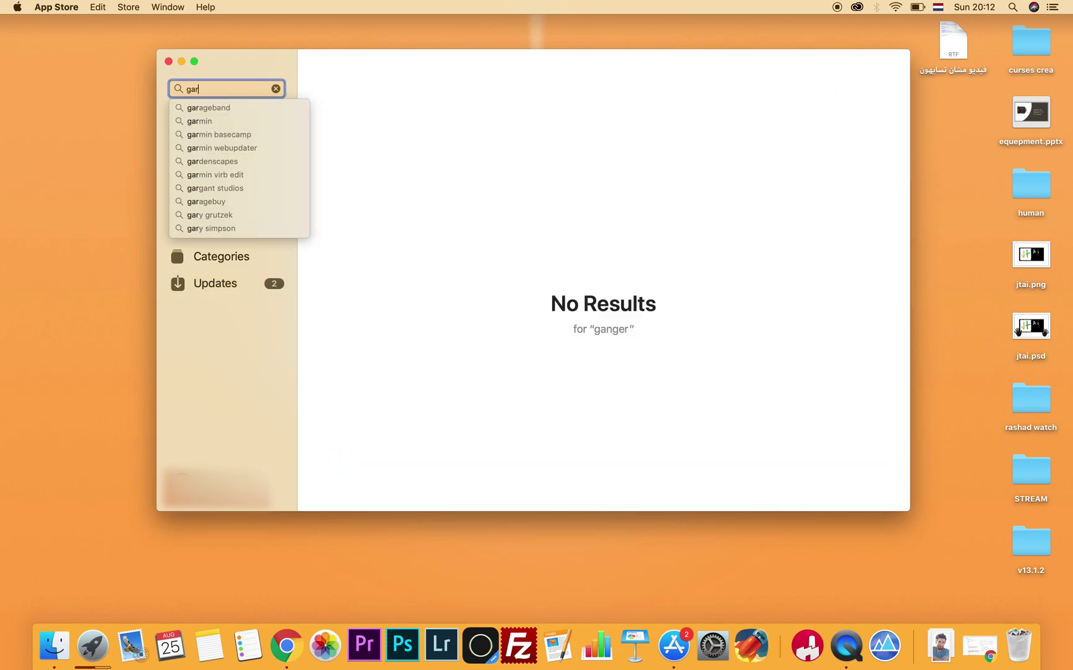
pyautogui.write('age')
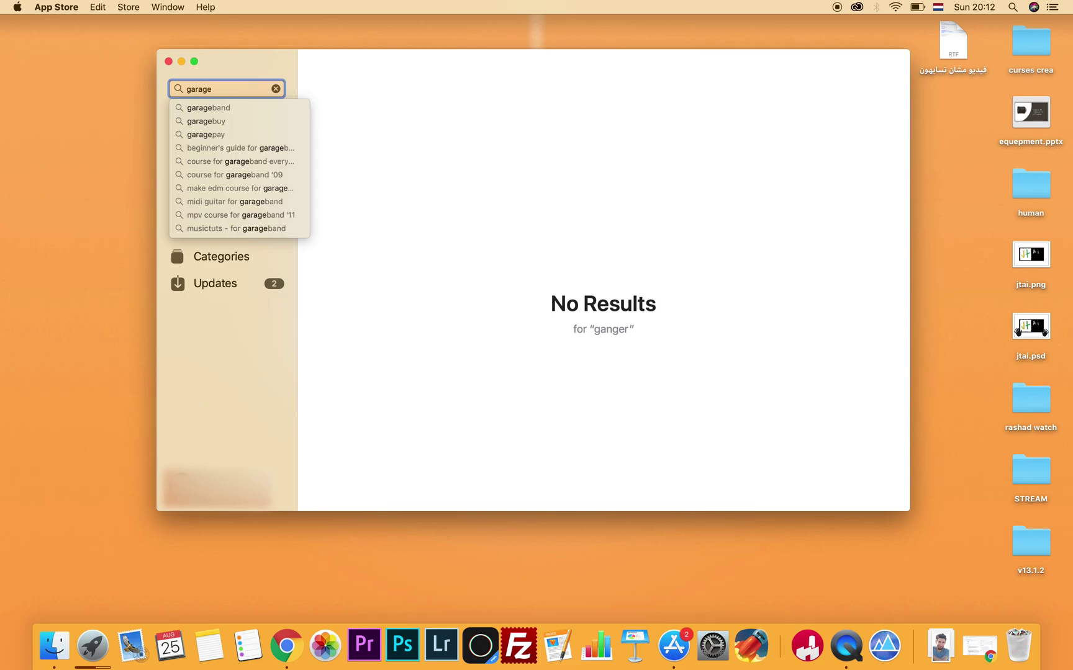
pyautogui.press('Down')
pyautogui.press('Return')
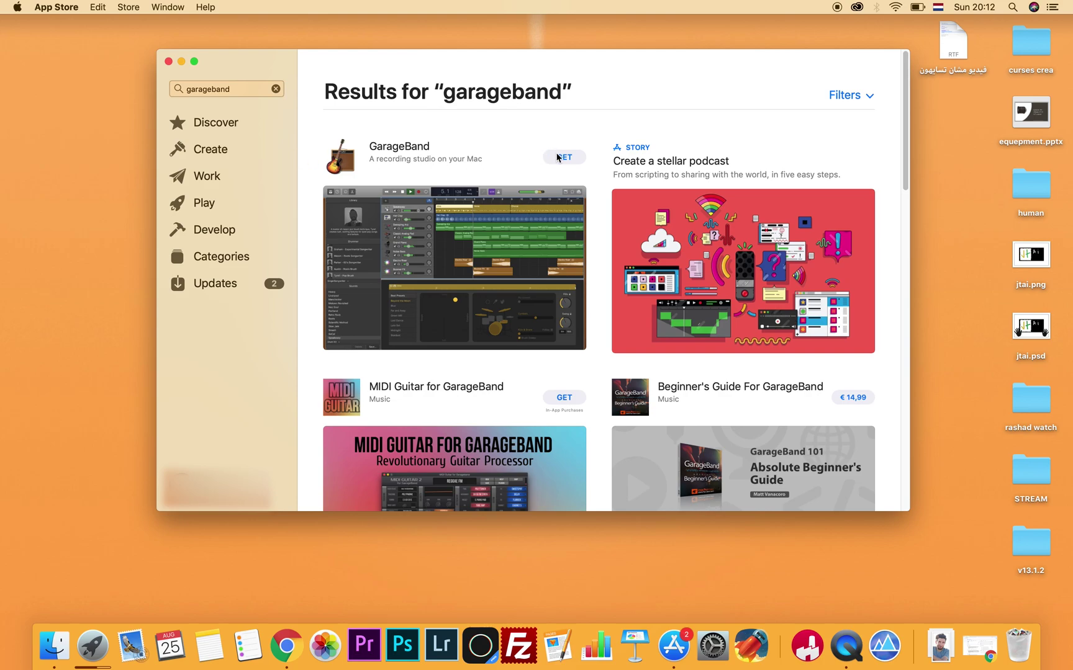
pyautogui.click(563, 157)
pyautogui.click(57, 652)
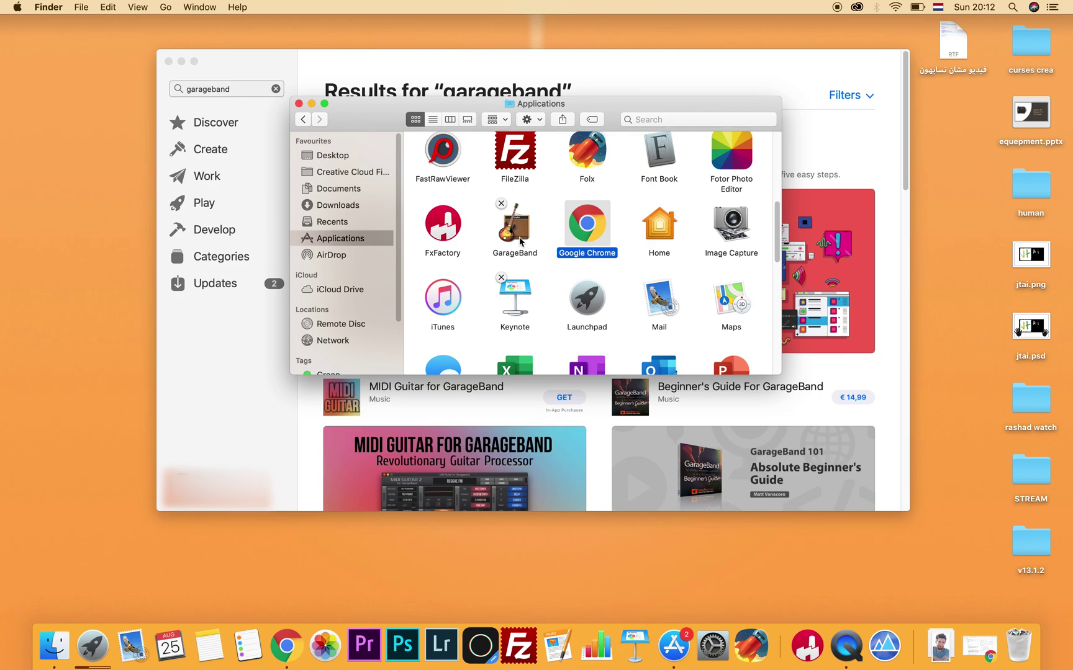
pyautogui.click(625, 73)
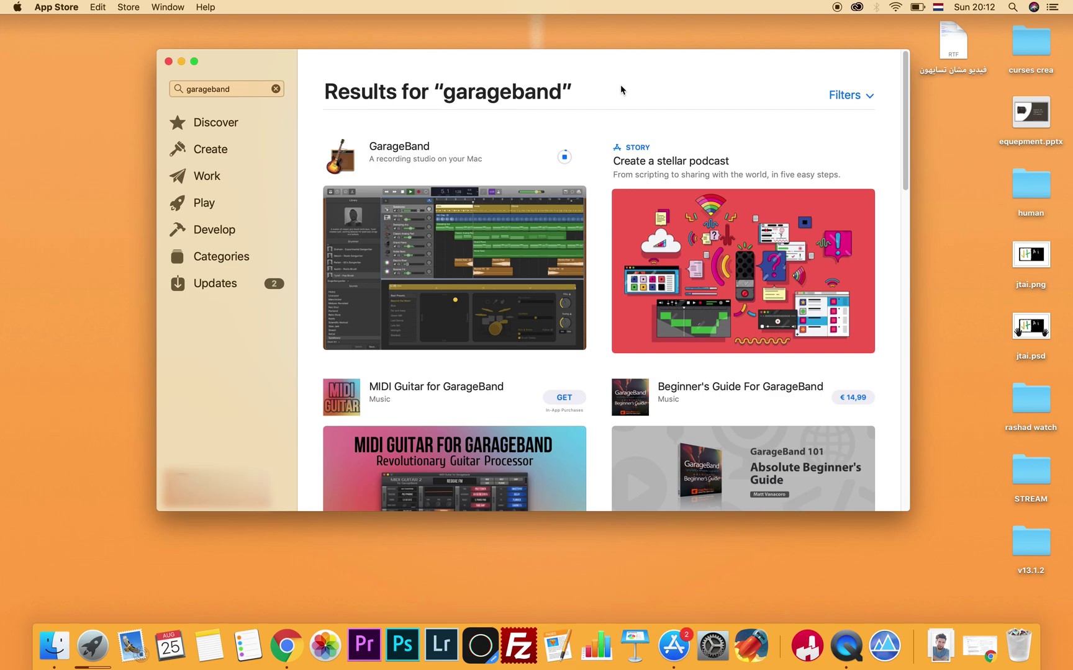
# Open GarageBand's product page (version 10.3.2) from the search results during its download
pyautogui.click(416, 159)
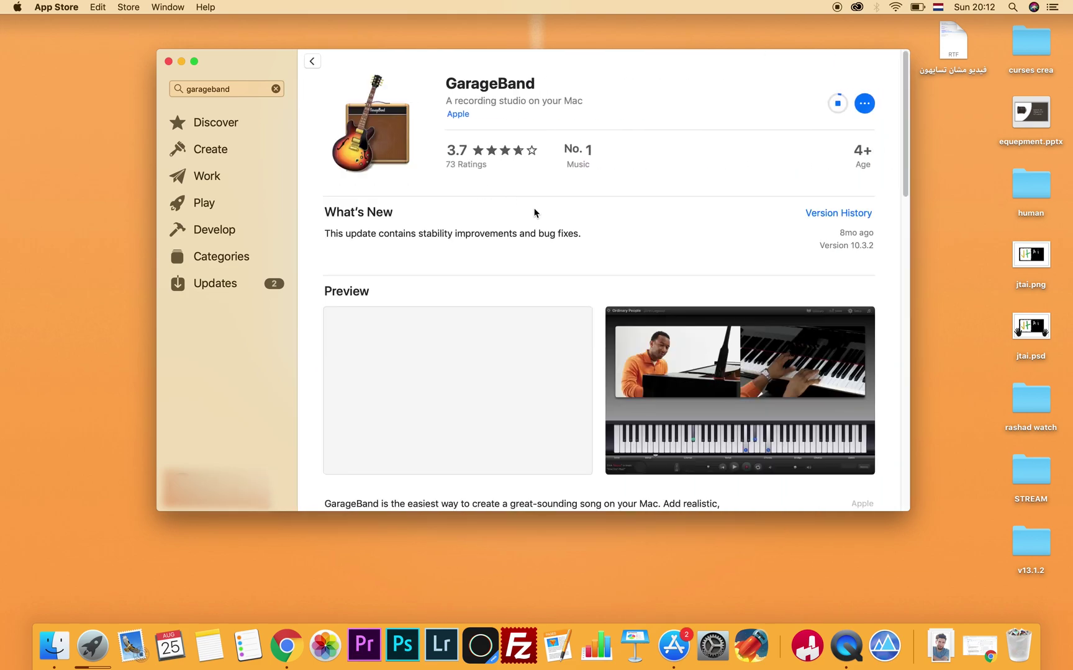